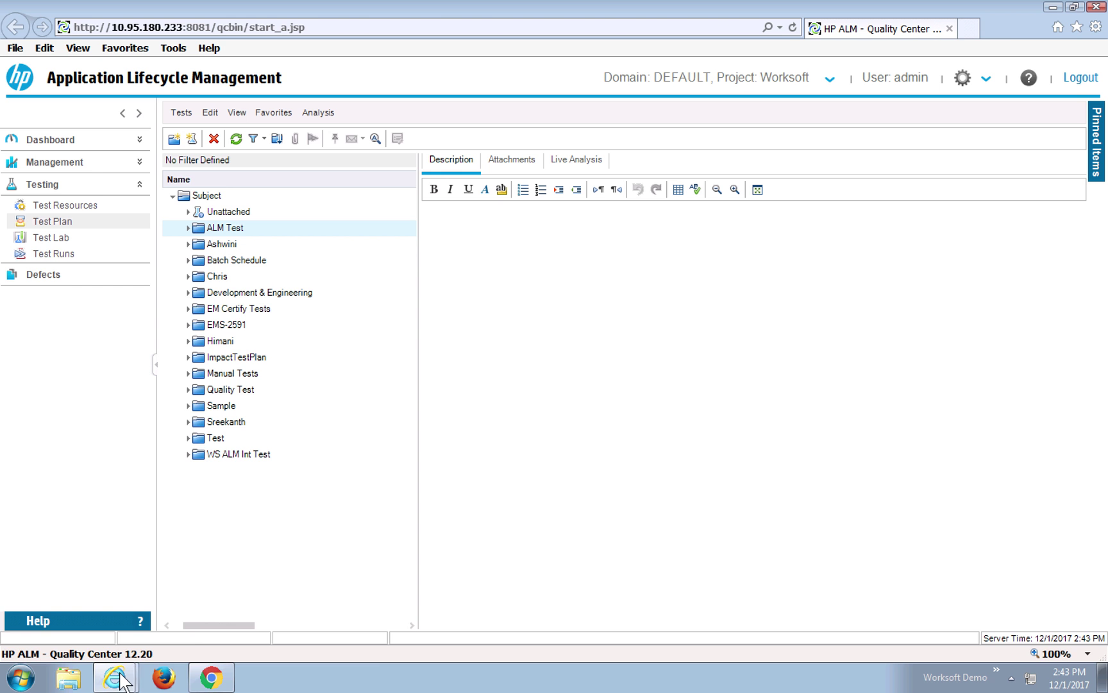
Step: Switch to Jenkins and review the configuration and PowerShell build script of the Run Parallel ALM from EM project
{"action": "left_click", "coordinate": [212, 681]}
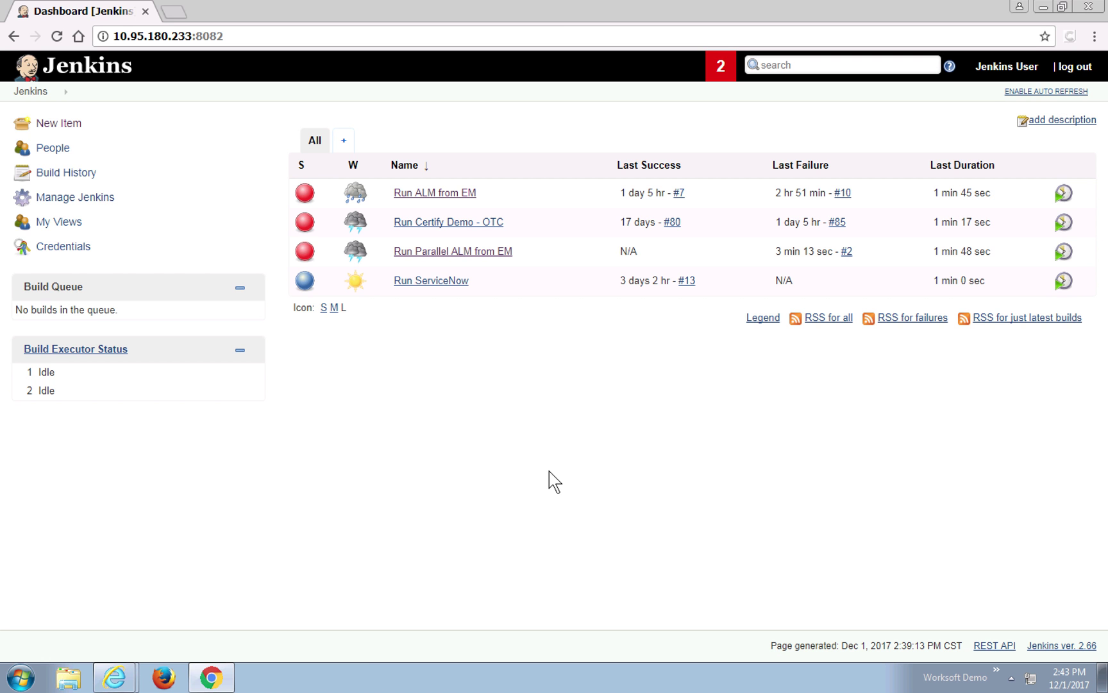
{"action": "left_click", "coordinate": [483, 252]}
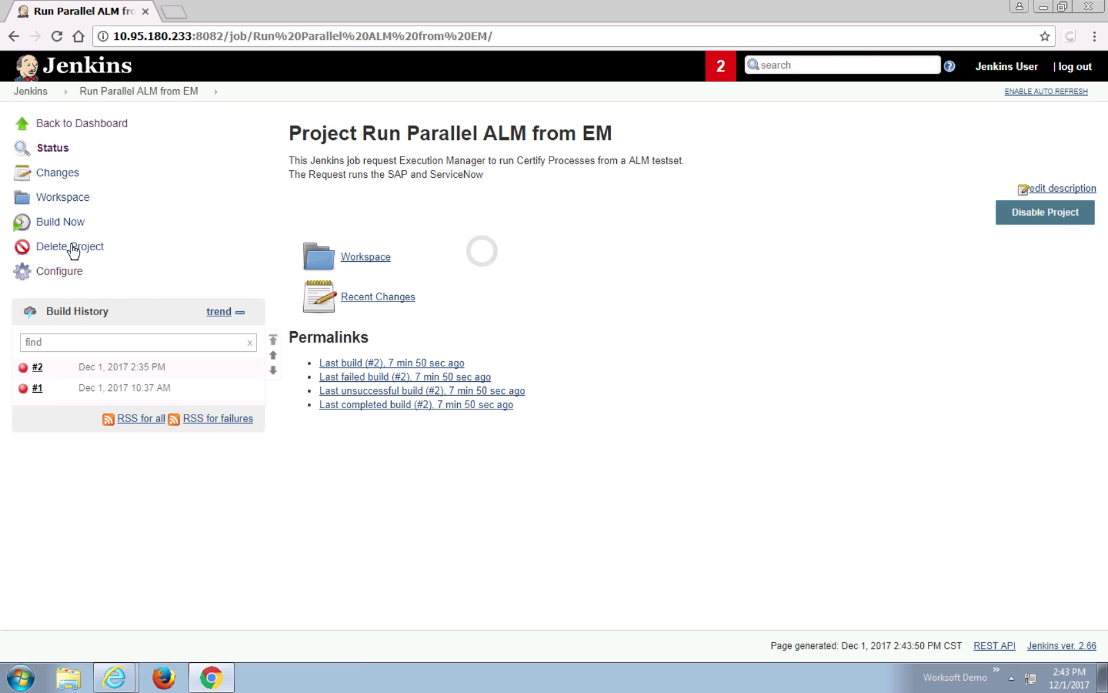
{"action": "left_click", "coordinate": [61, 273]}
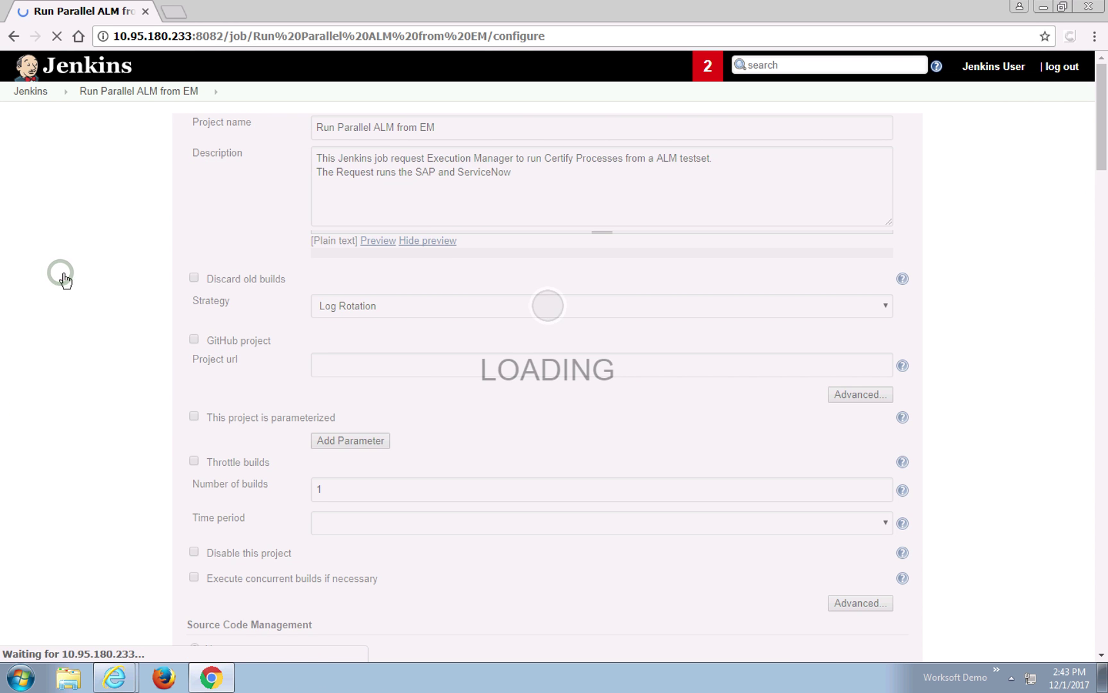
{"action": "scroll", "coordinate": [981, 382], "scroll_direction": "down", "scroll_amount": 12}
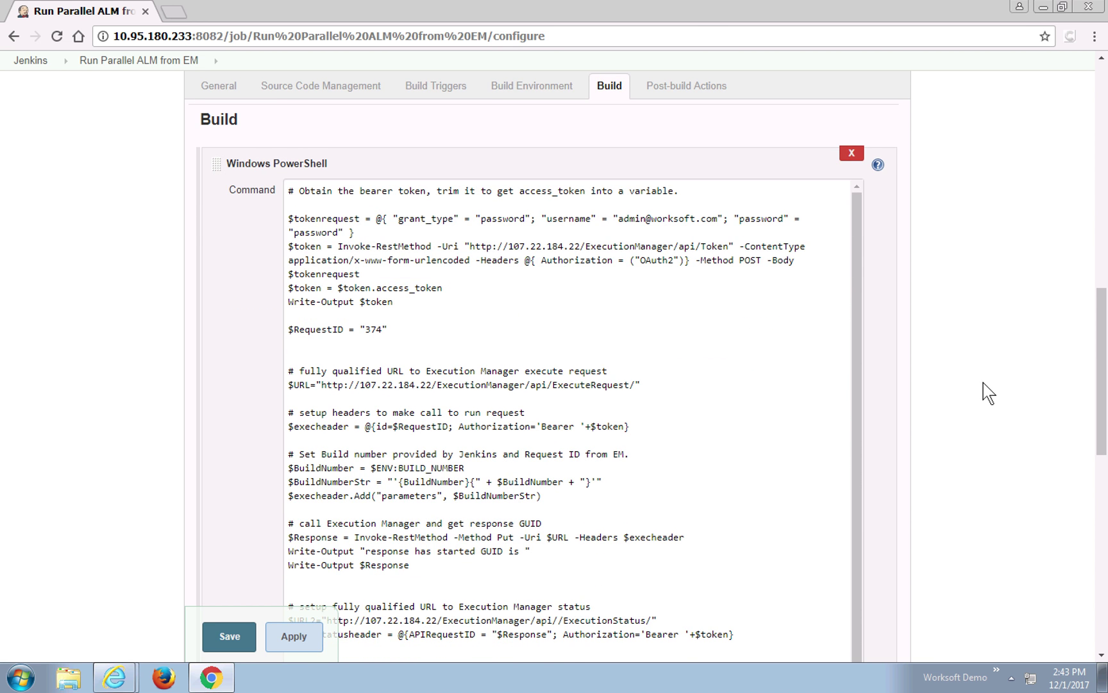
{"action": "scroll", "coordinate": [984, 383], "scroll_direction": "up", "scroll_amount": 12}
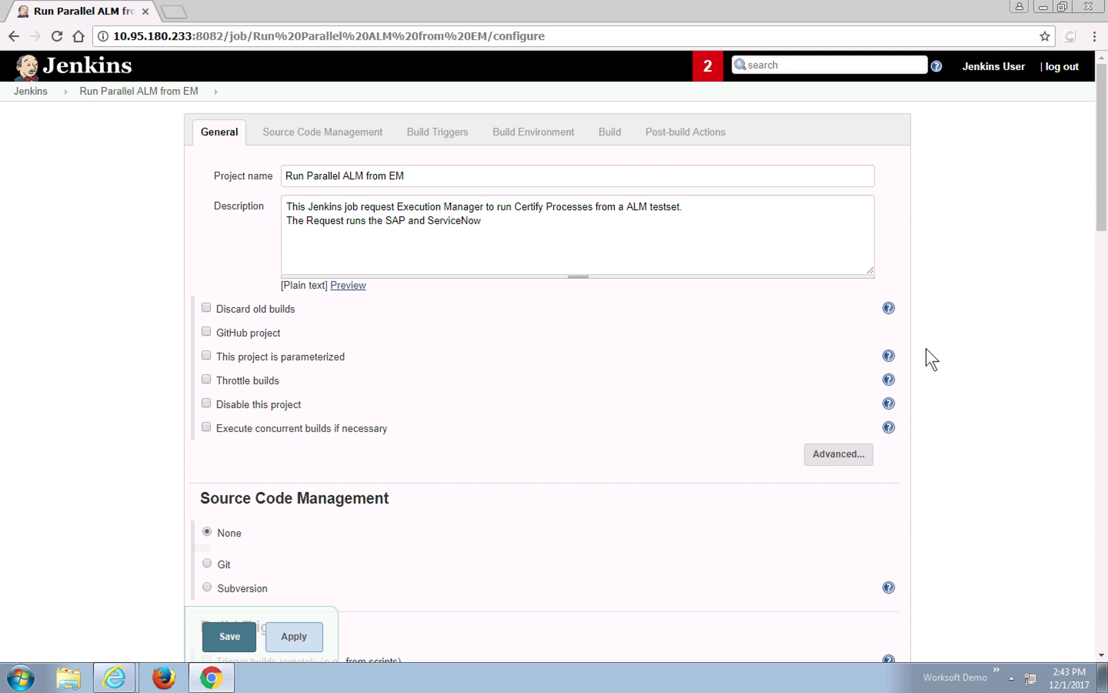
Step: Return to the Run Parallel ALM from EM project page and start a new build
{"action": "left_click", "coordinate": [119, 92]}
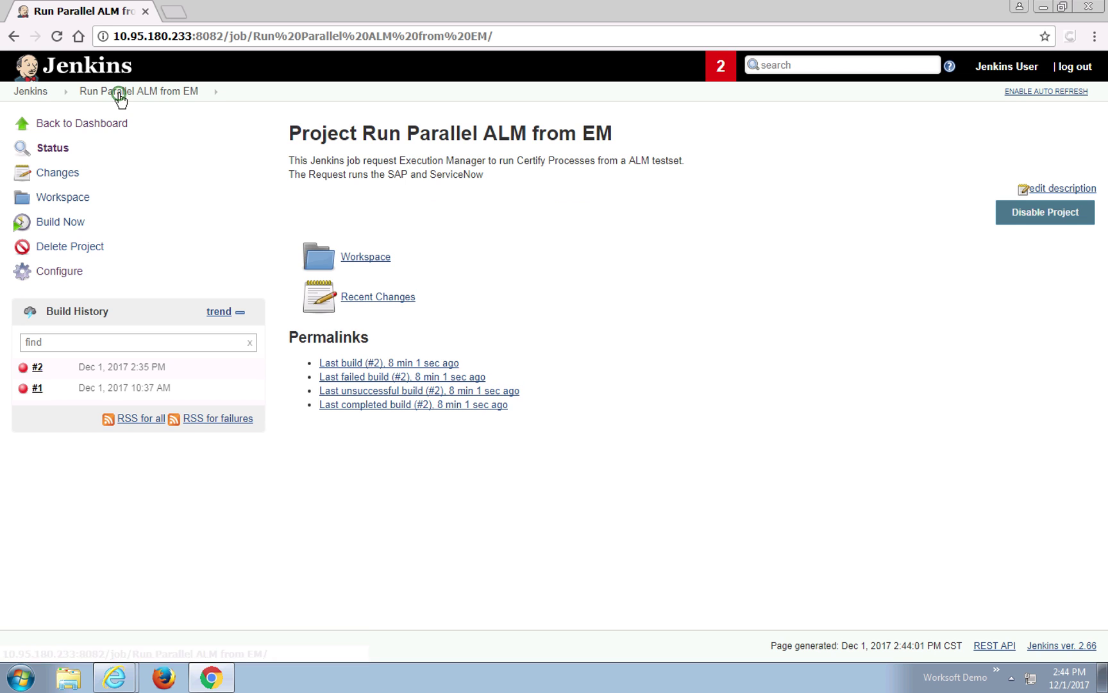
{"action": "left_click", "coordinate": [49, 222]}
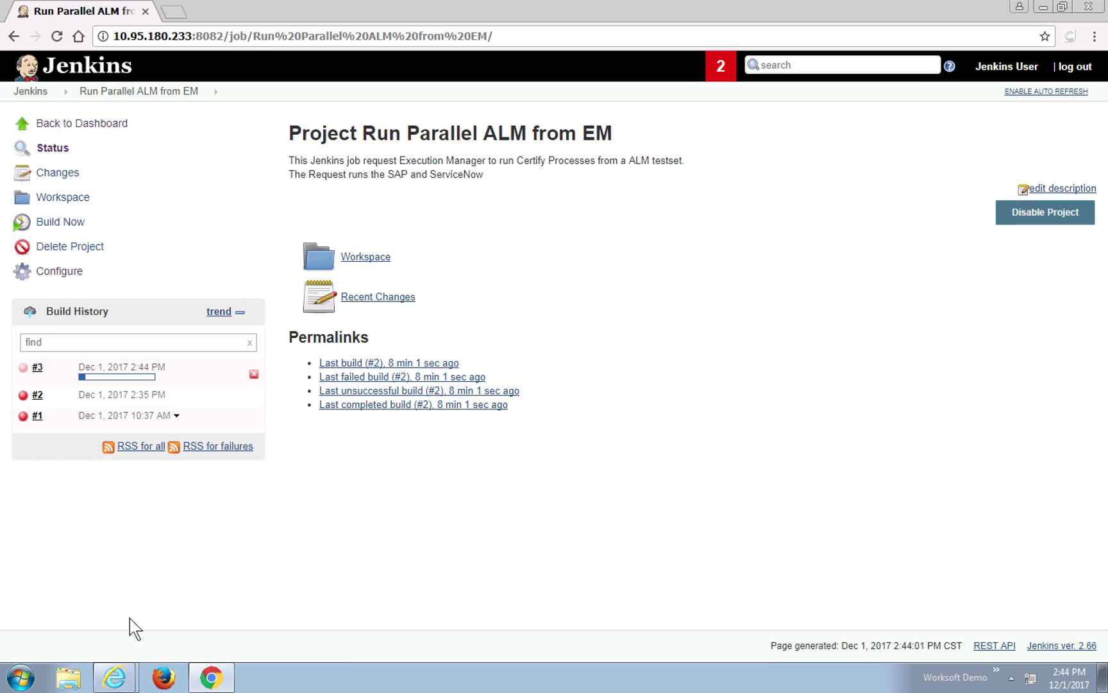
Step: Switch to Certify Execution Manager and inspect the processes of the currently running CK - ALM - Both - parallel request
{"action": "mouse_move", "coordinate": [120, 680]}
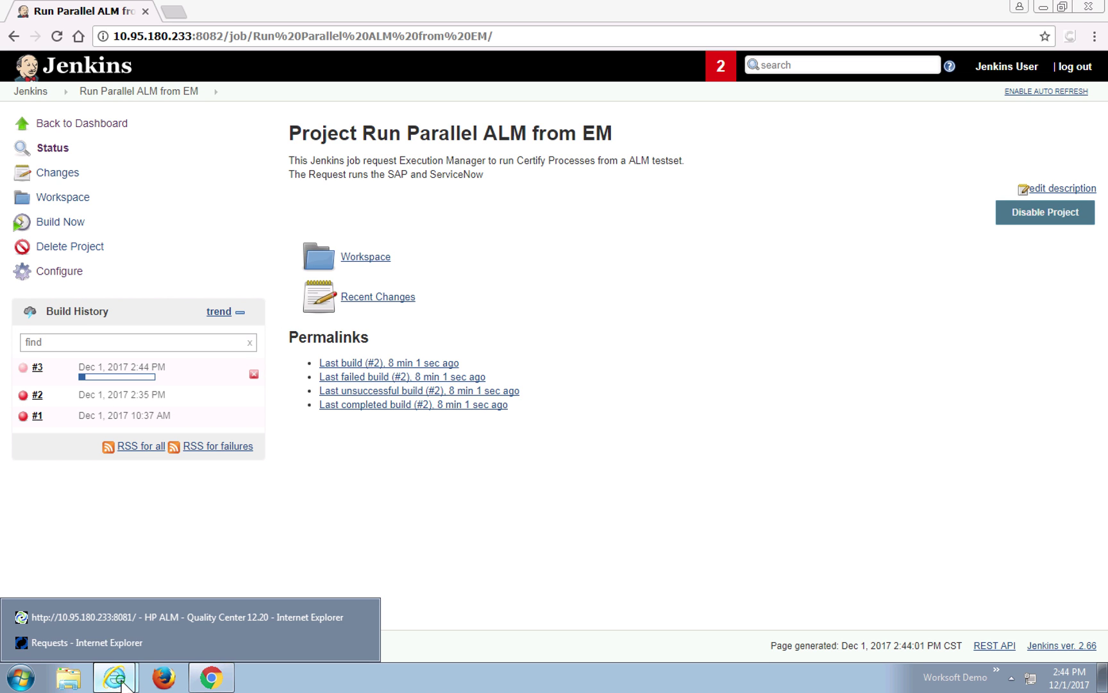
{"action": "left_click", "coordinate": [120, 635]}
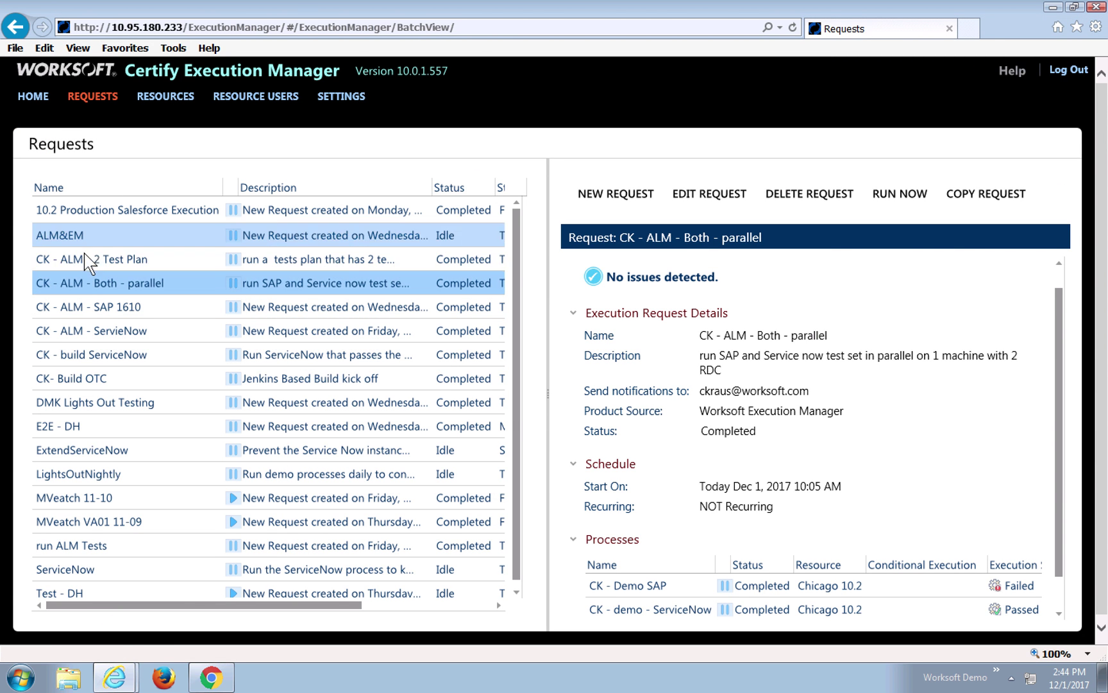
{"action": "left_click", "coordinate": [33, 98]}
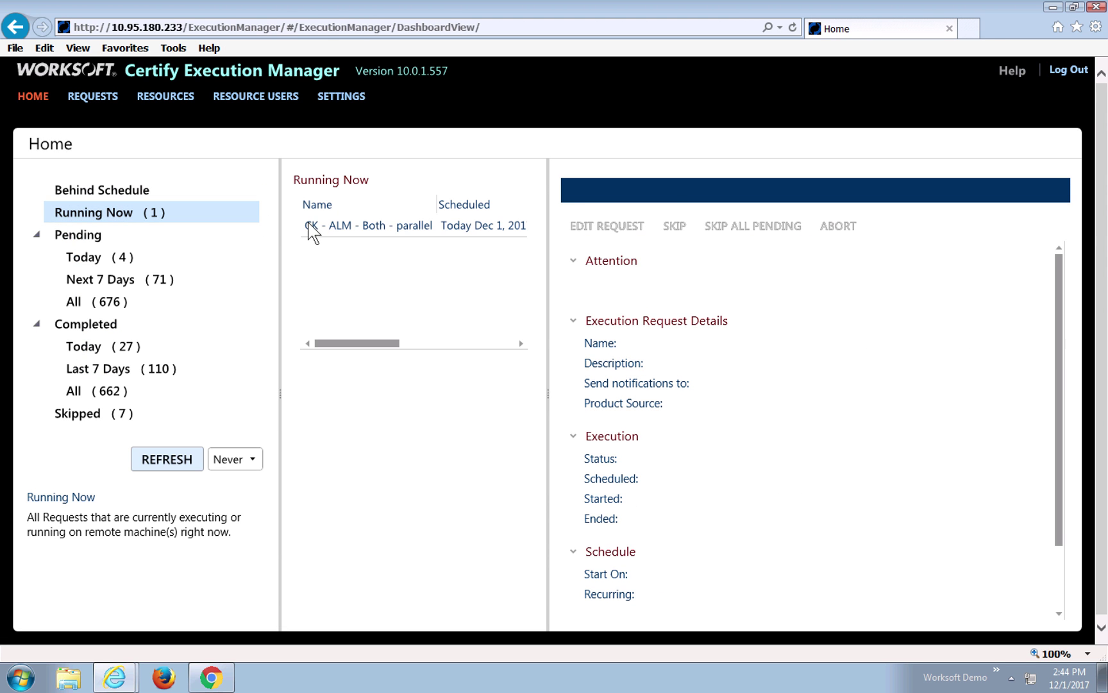
{"action": "left_click", "coordinate": [374, 226]}
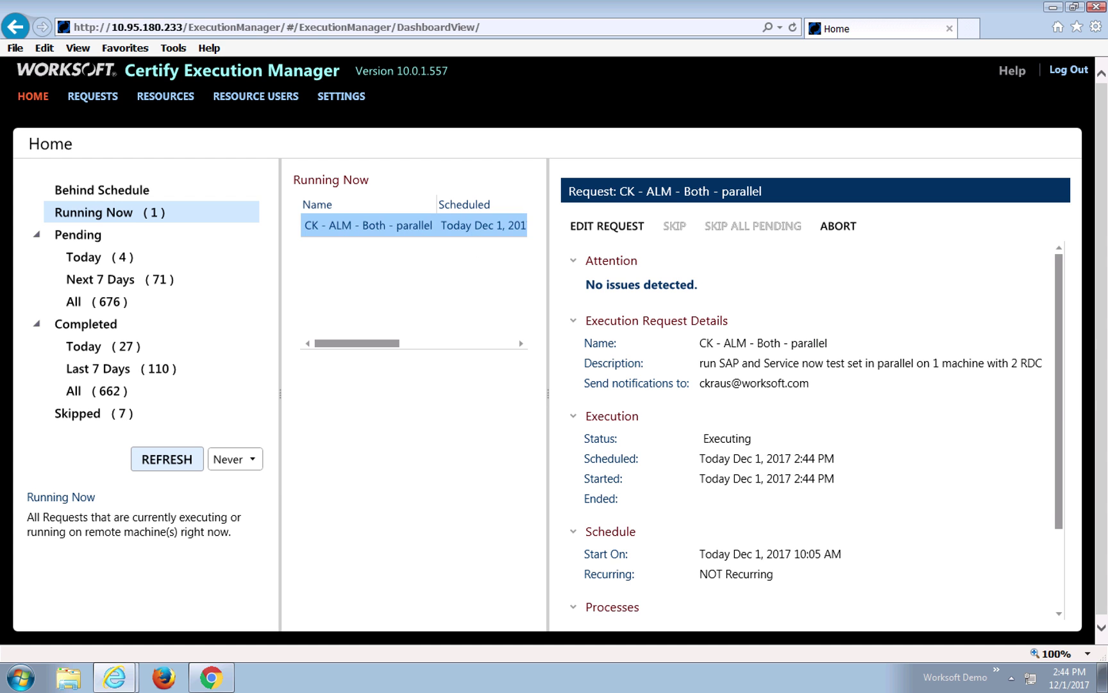
{"action": "left_click_drag", "start_coordinate": [1058, 396], "coordinate": [1054, 553]}
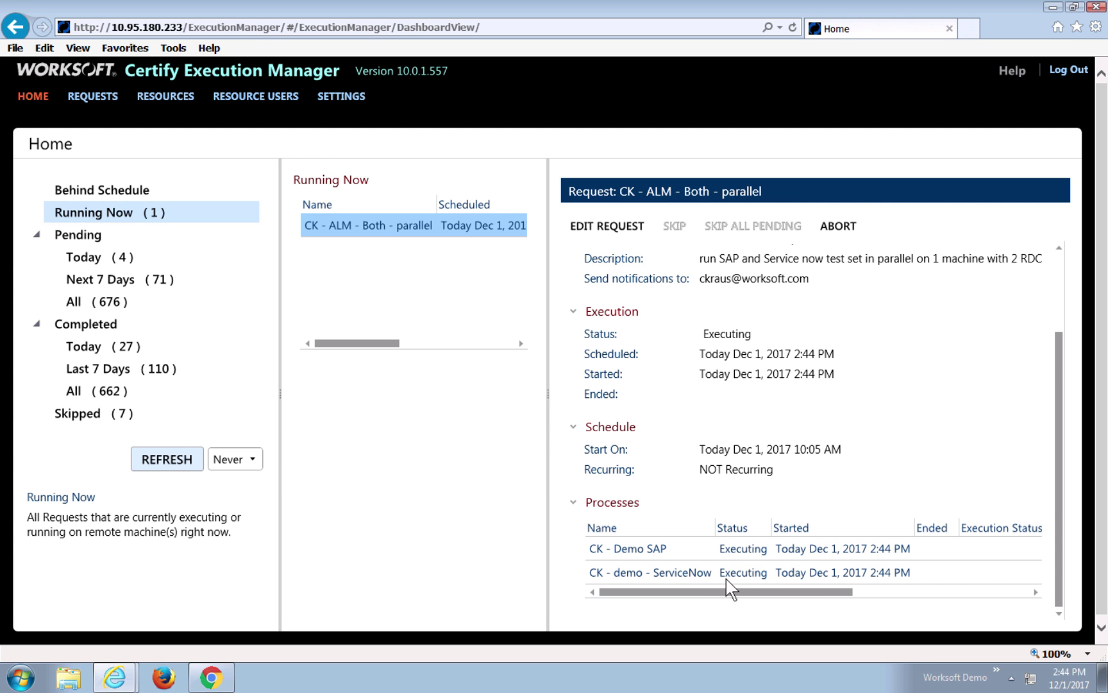
{"action": "left_click_drag", "start_coordinate": [730, 590], "coordinate": [635, 585]}
{"action": "scroll", "coordinate": [635, 585], "scroll_direction": "up", "scroll_amount": 1}
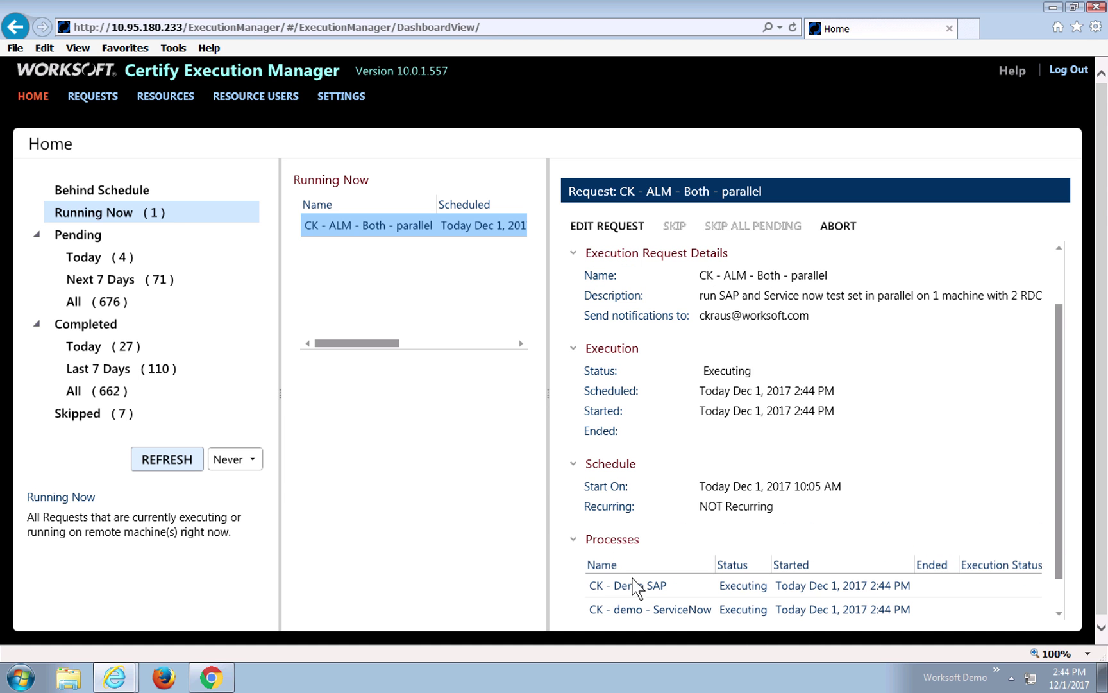
Step: View the Chicago 10.2 resource with a widened details area, switching its active session view to Worksoft2 and back to Worksoft1
{"action": "left_click", "coordinate": [160, 98]}
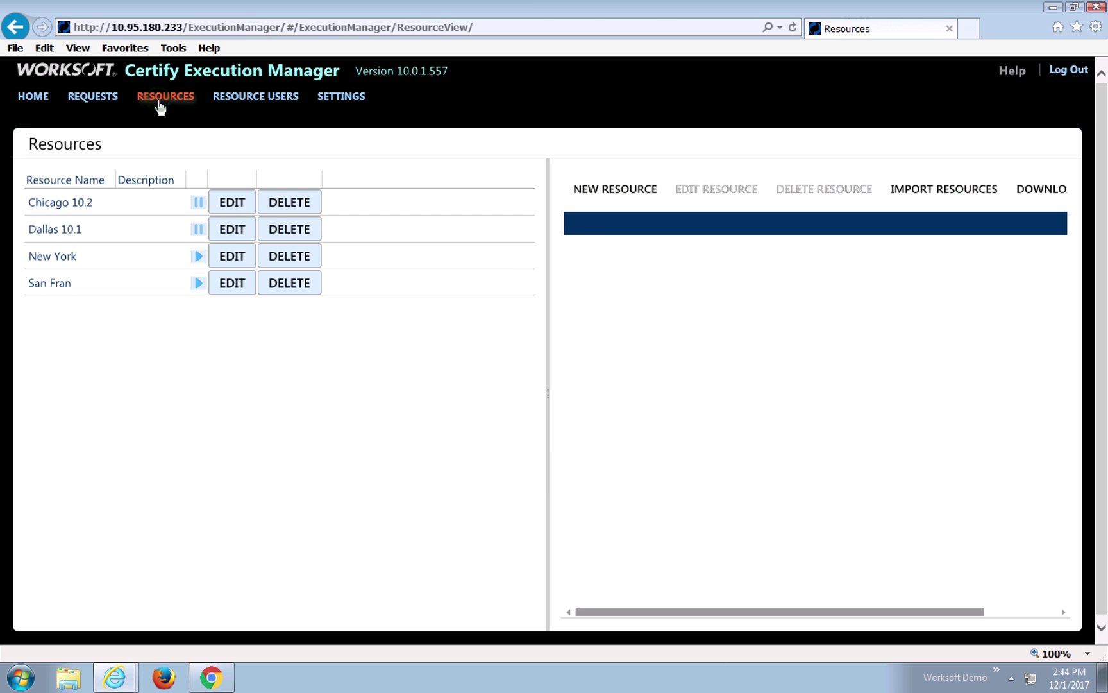
{"action": "left_click", "coordinate": [101, 209]}
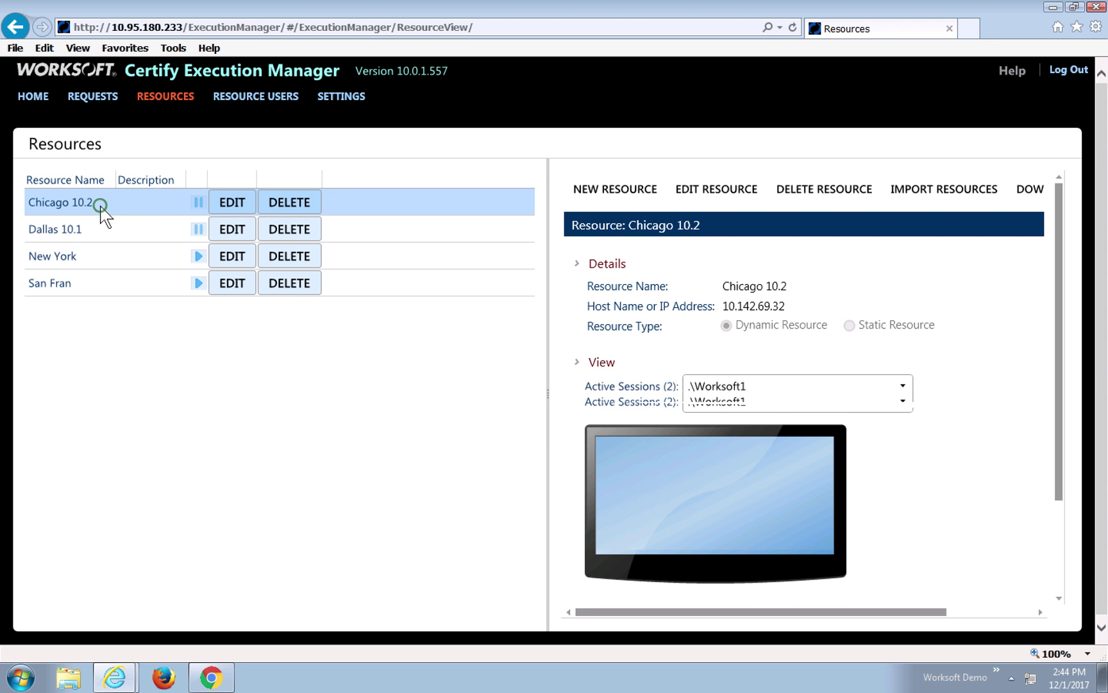
{"action": "left_click_drag", "start_coordinate": [549, 391], "coordinate": [370, 400]}
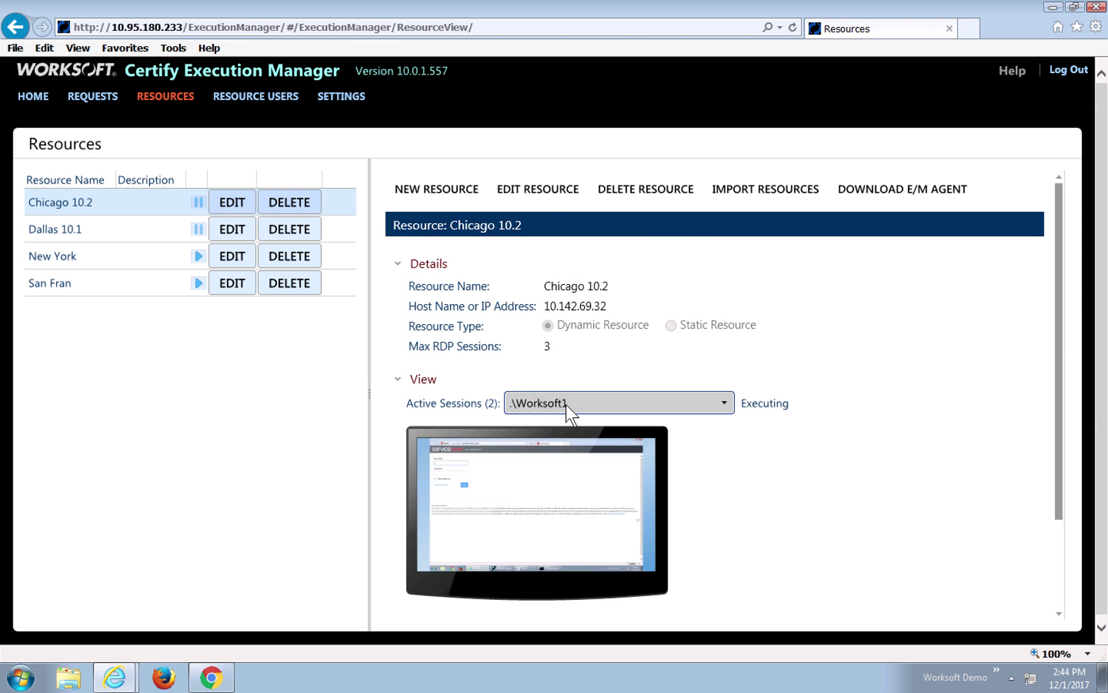
{"action": "left_click", "coordinate": [727, 404]}
{"action": "left_click", "coordinate": [704, 449]}
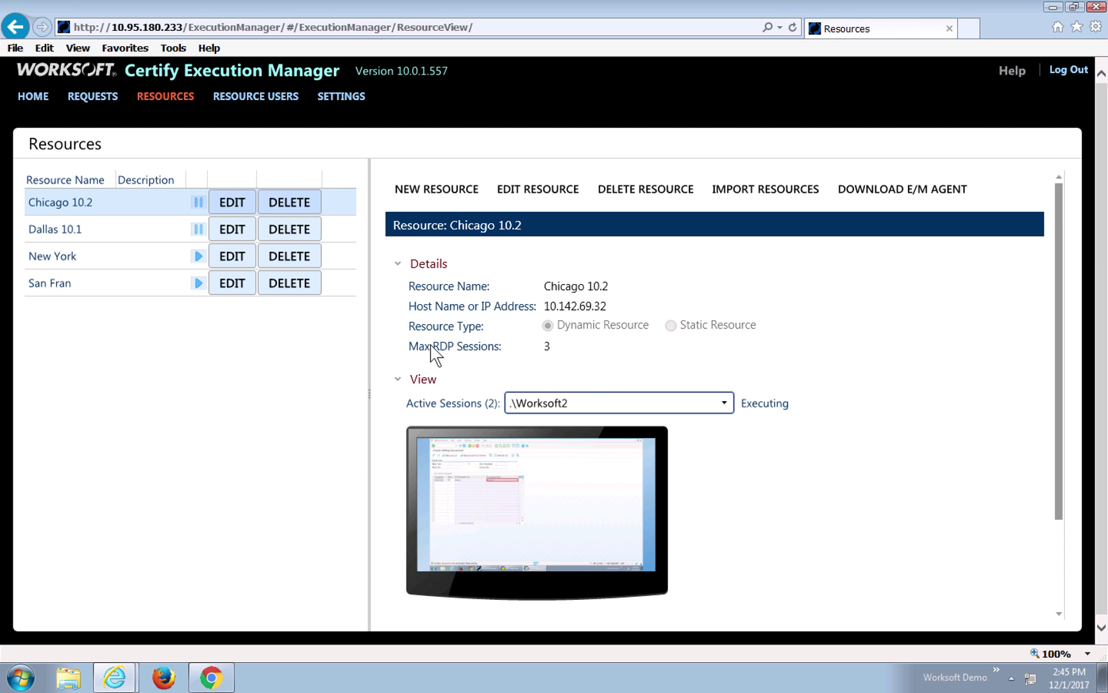
{"action": "left_click", "coordinate": [725, 403]}
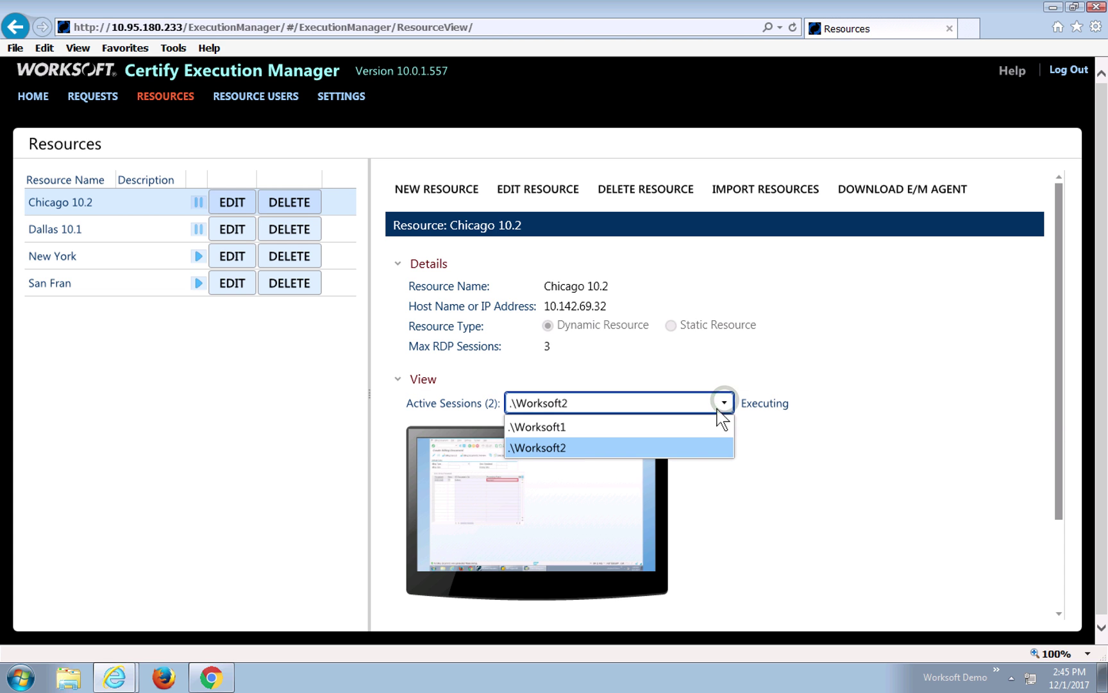
{"action": "left_click", "coordinate": [703, 427]}
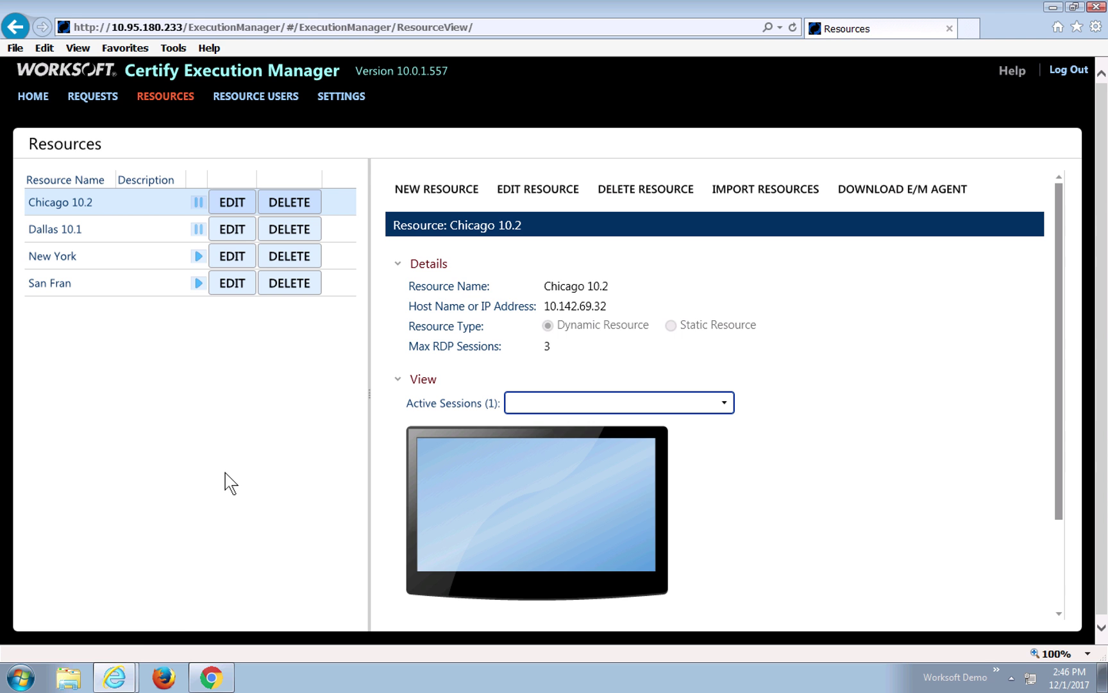
Step: Switch to HP ALM, refresh the test runs, and check the newest SAP OTC 1610 v6.183 and ServiceNow_C_Login runs
{"action": "left_click", "coordinate": [116, 678]}
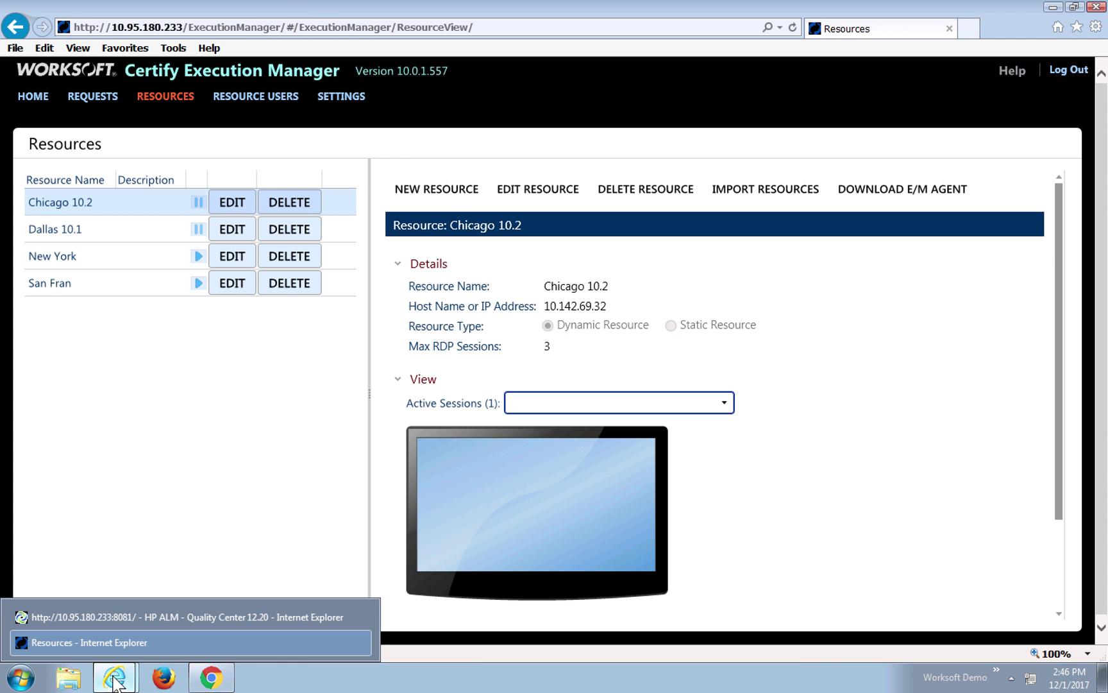
{"action": "left_click", "coordinate": [123, 616]}
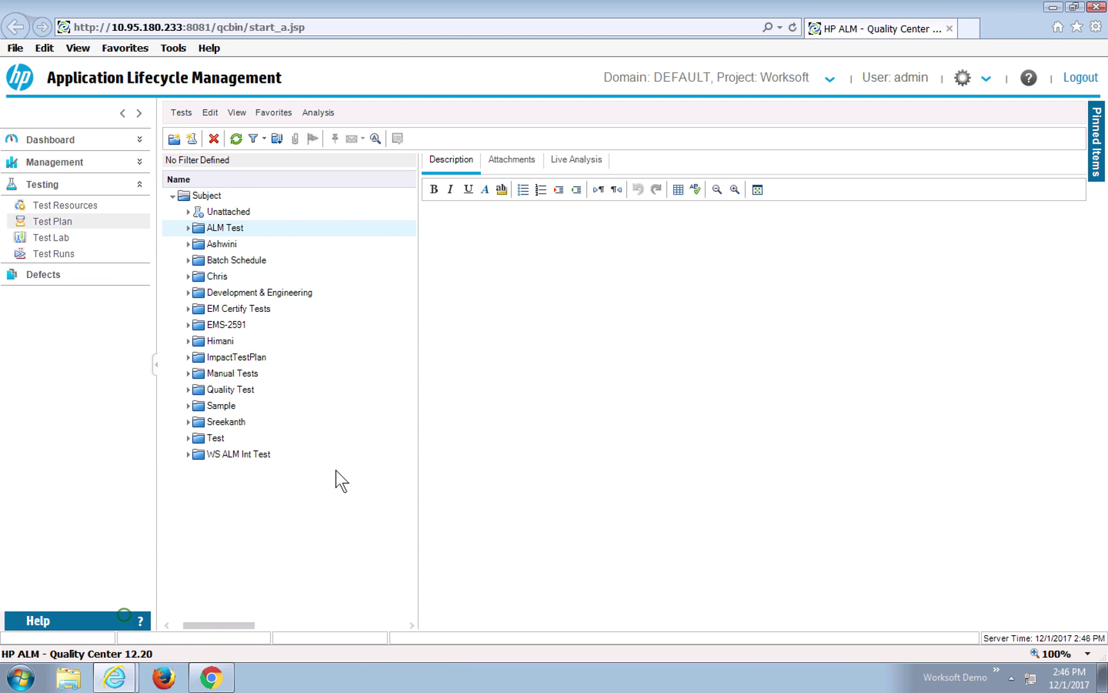
{"action": "left_click", "coordinate": [53, 254]}
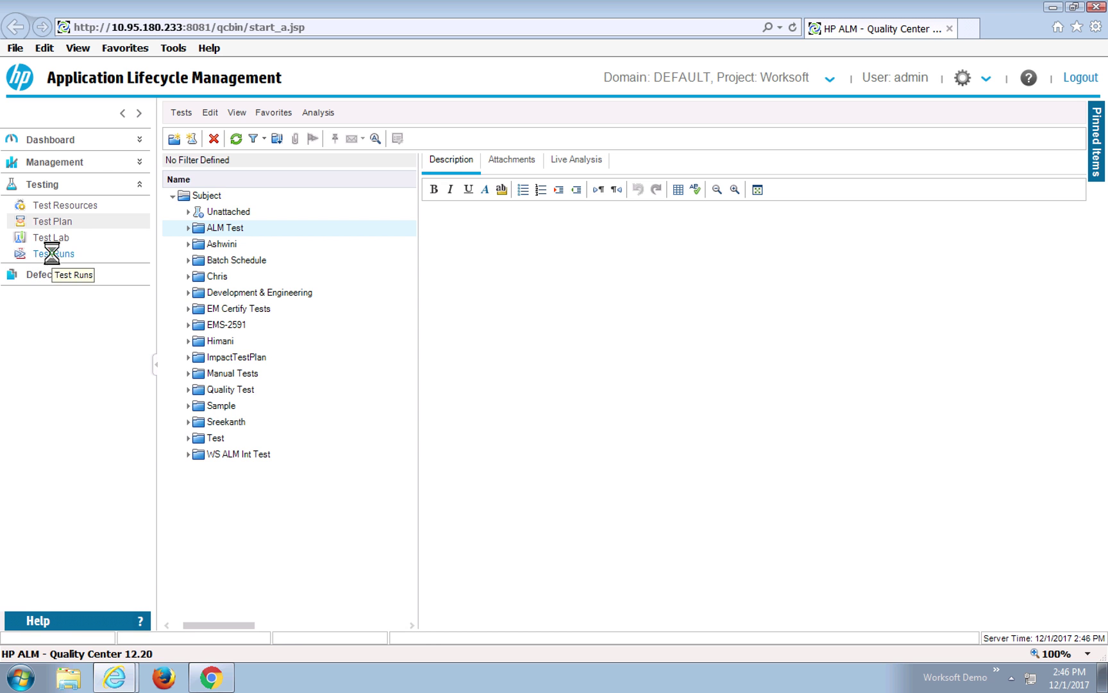
{"action": "left_click", "coordinate": [214, 159]}
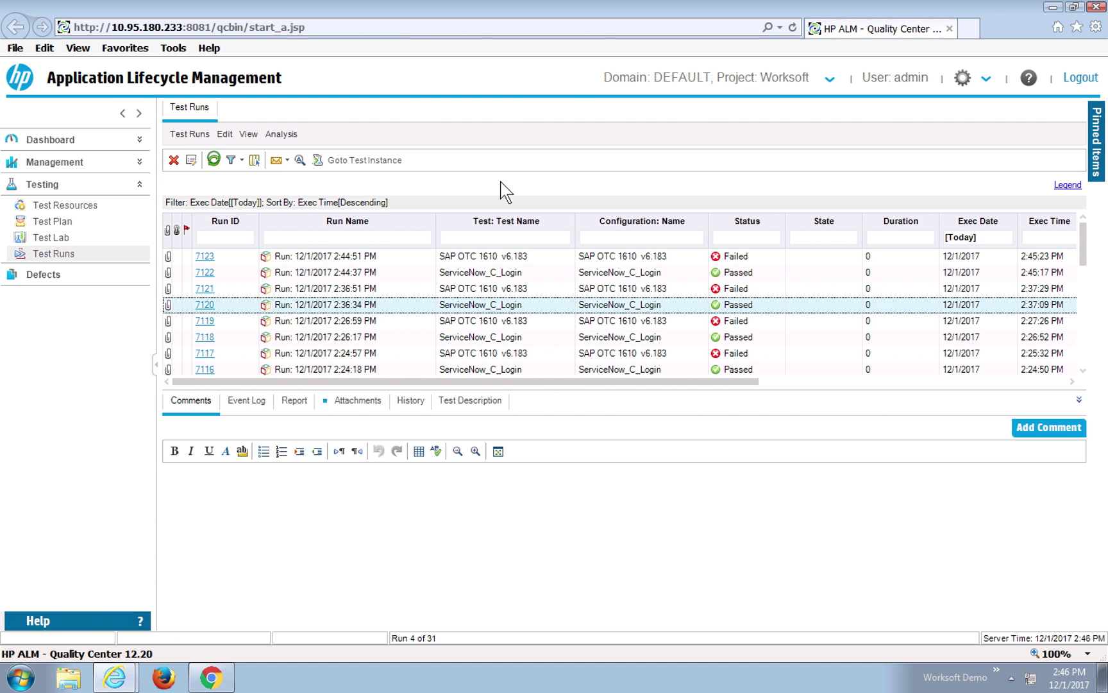
{"action": "left_click", "coordinate": [468, 257]}
{"action": "left_click", "coordinate": [497, 273]}
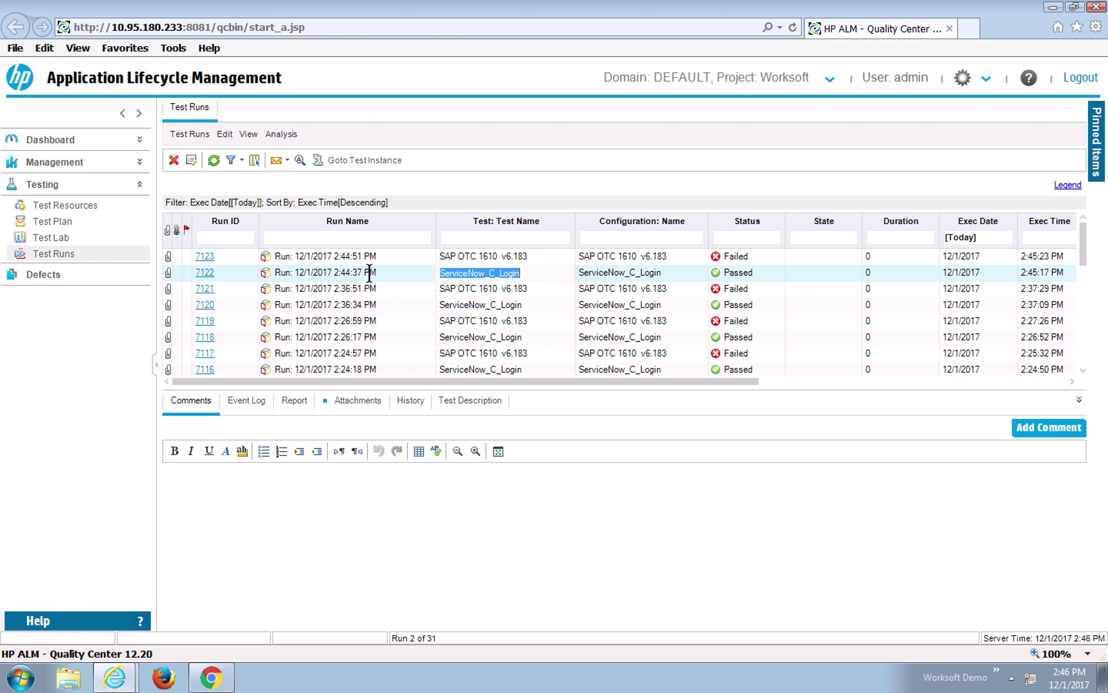
Step: Examine the executed steps in the newest SAP OTC 1610 v6.183 run's details through to the end, and close the details
{"action": "left_click", "coordinate": [204, 256]}
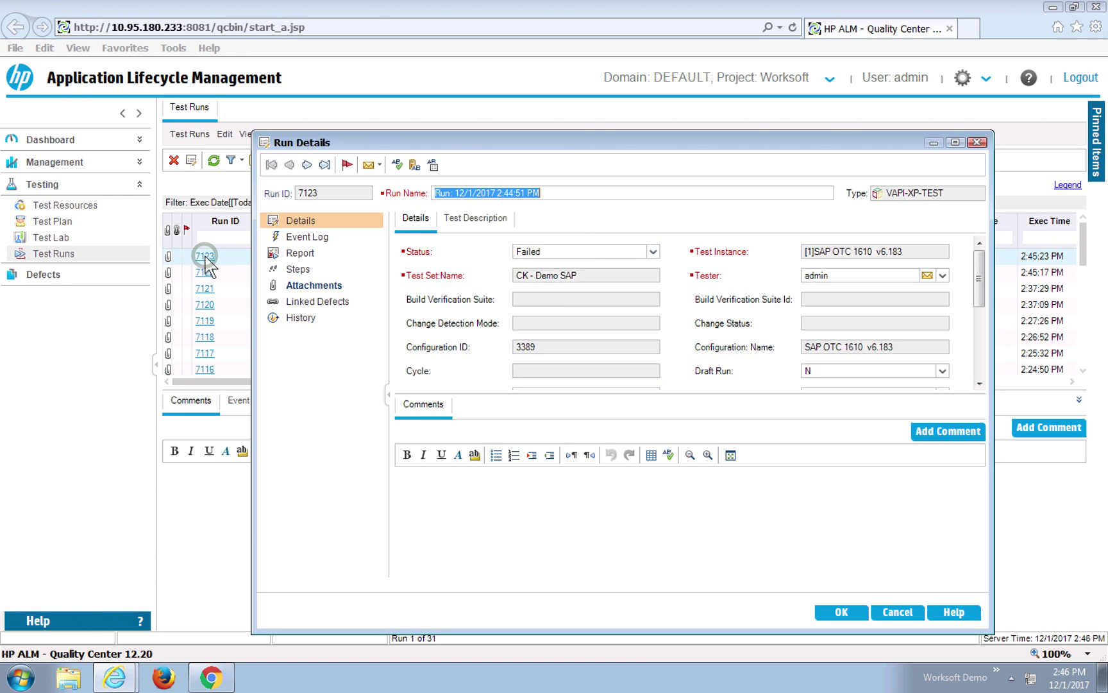
{"action": "left_click", "coordinate": [297, 272]}
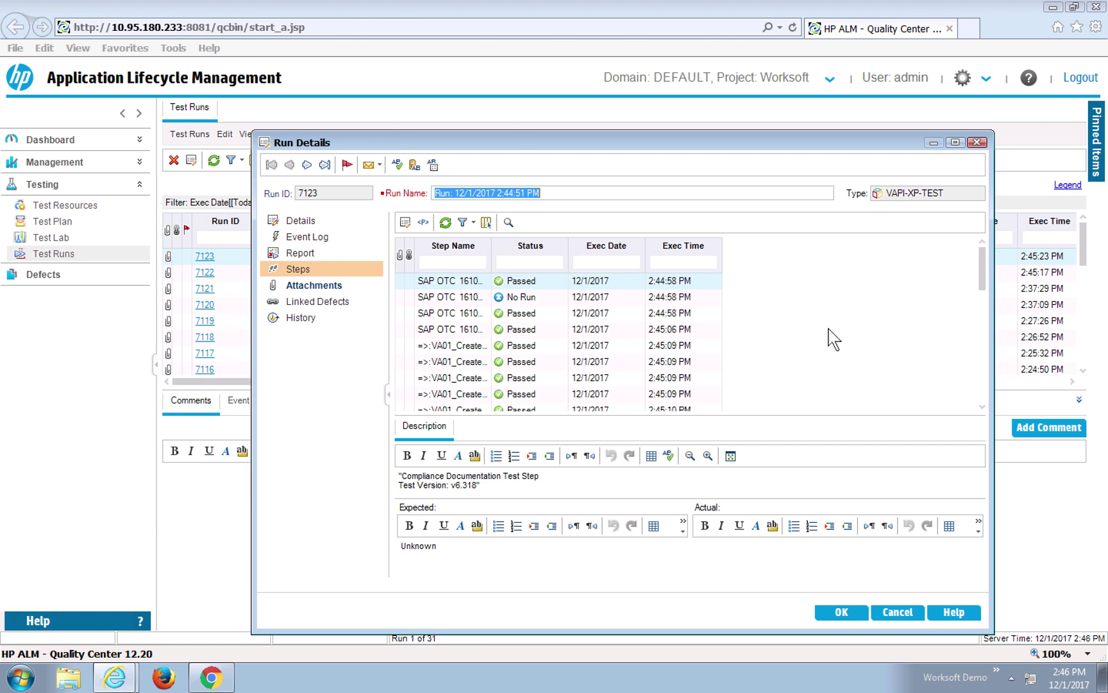
{"action": "left_click_drag", "start_coordinate": [982, 272], "coordinate": [982, 421]}
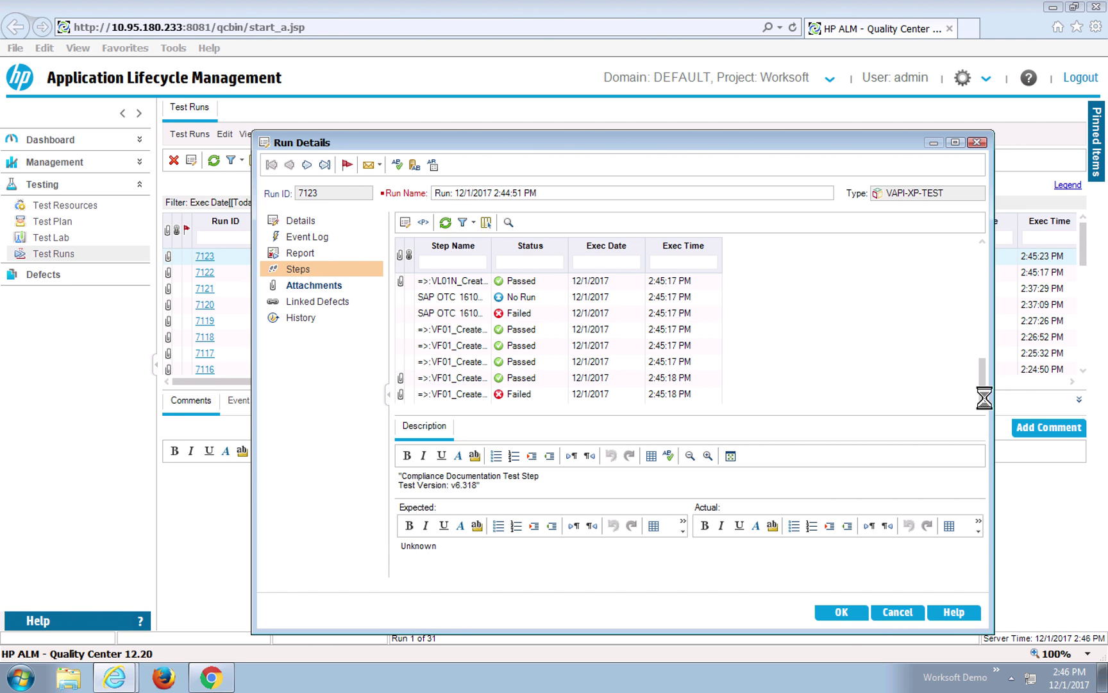
{"action": "left_click", "coordinate": [977, 143]}
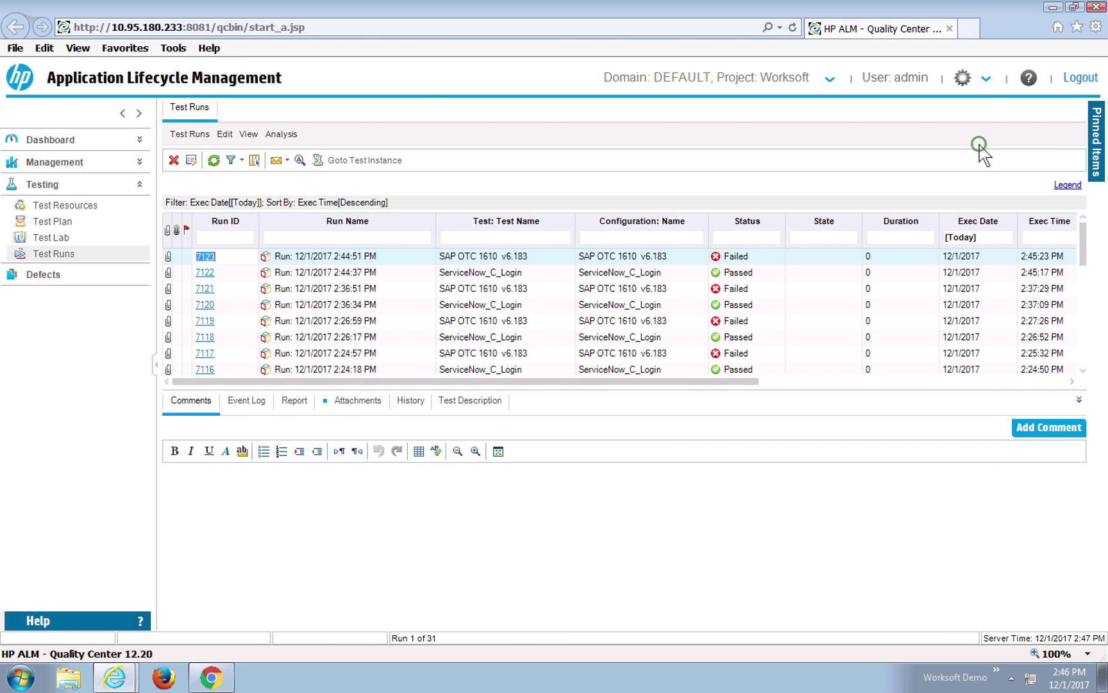